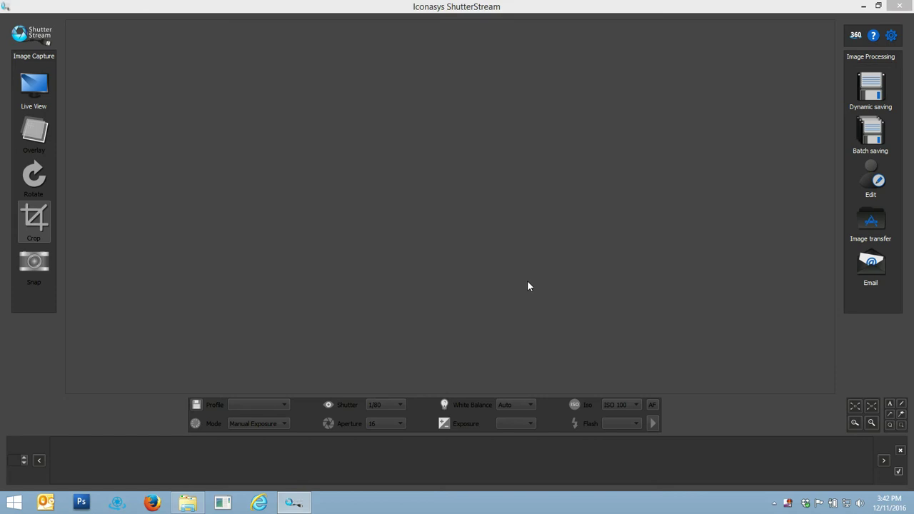
Step: Start the live view, switch to manual focus and drive the lens by the largest backward step (<<<) while magnifying the brush
click(37, 103)
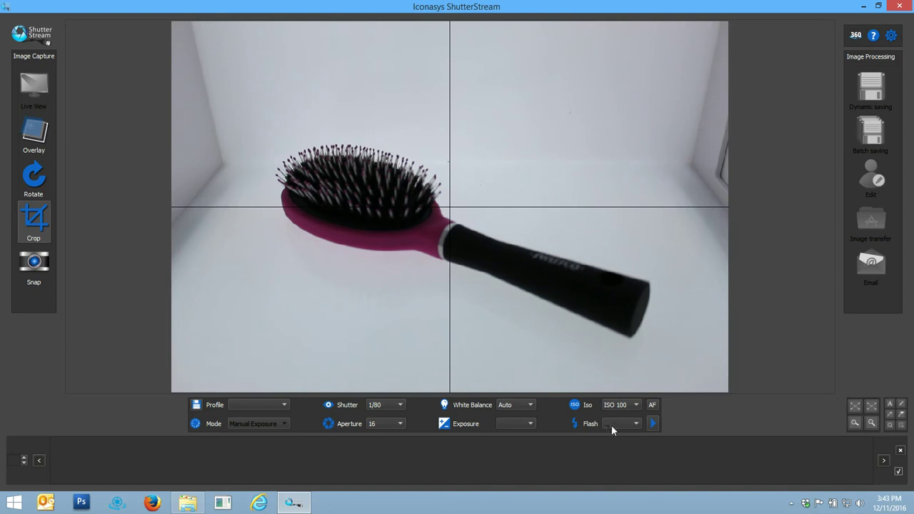
click(652, 405)
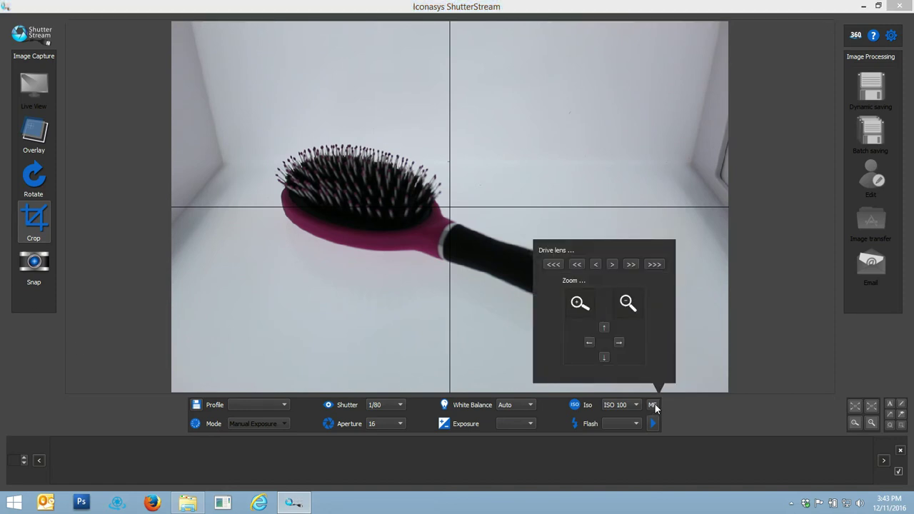
click(578, 303)
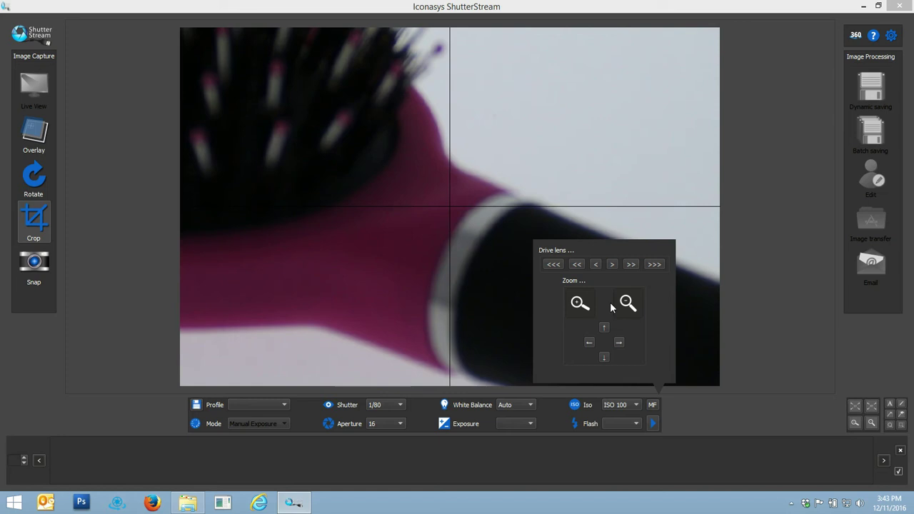
click(555, 266)
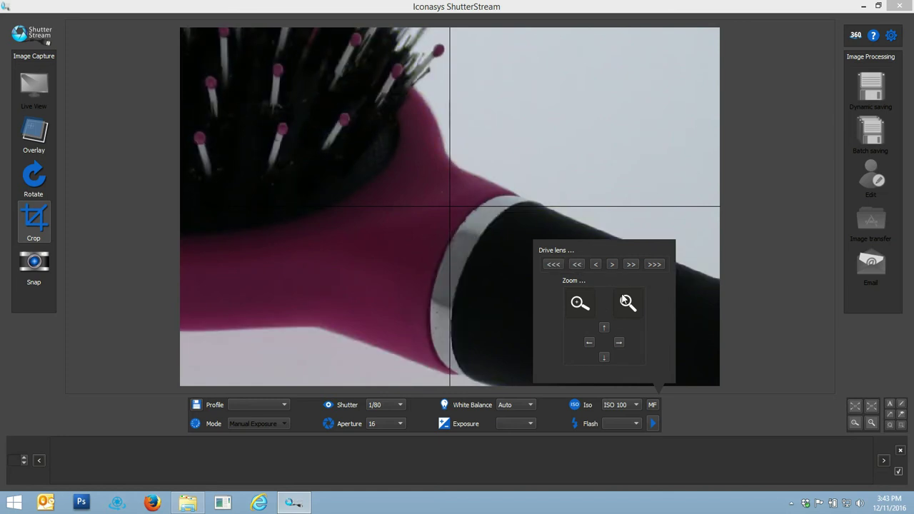
click(627, 303)
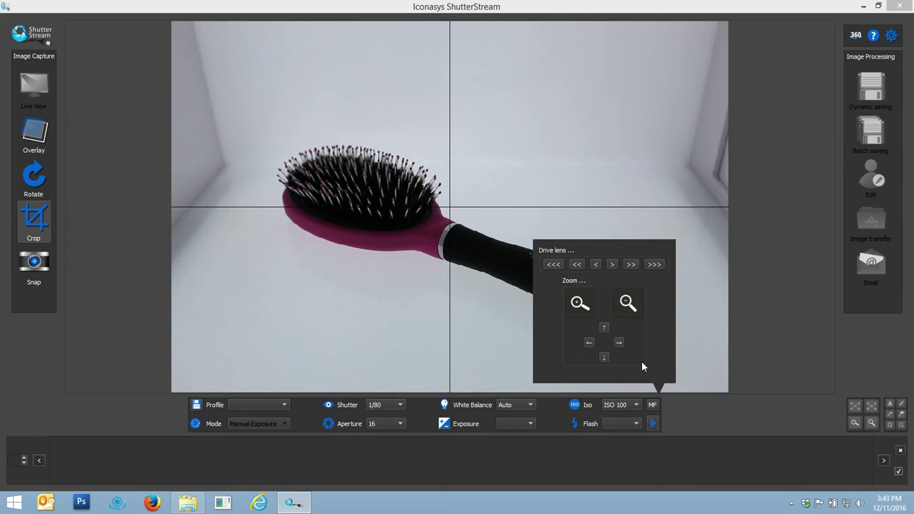
click(653, 406)
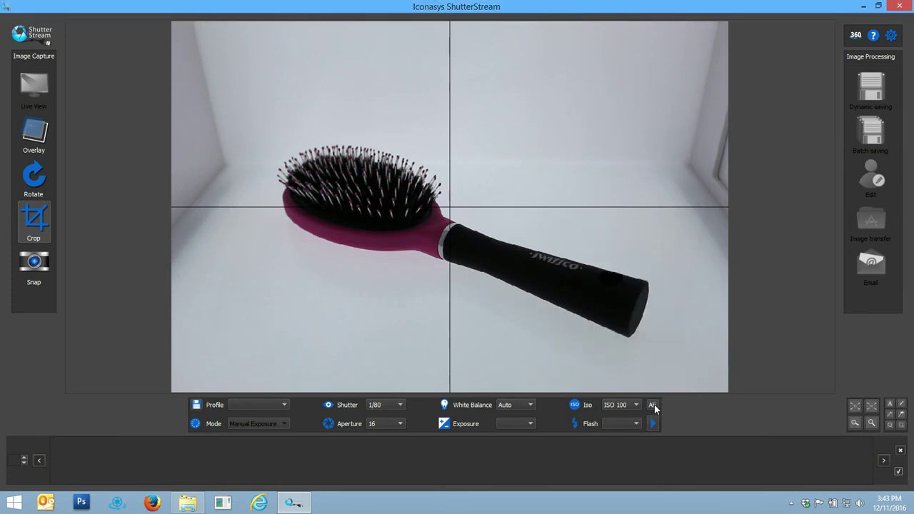
click(652, 405)
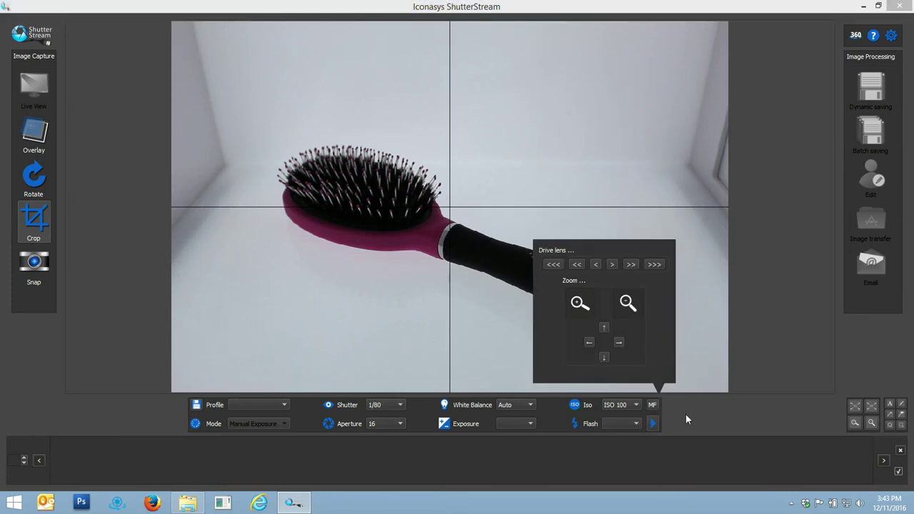
click(425, 256)
click(36, 213)
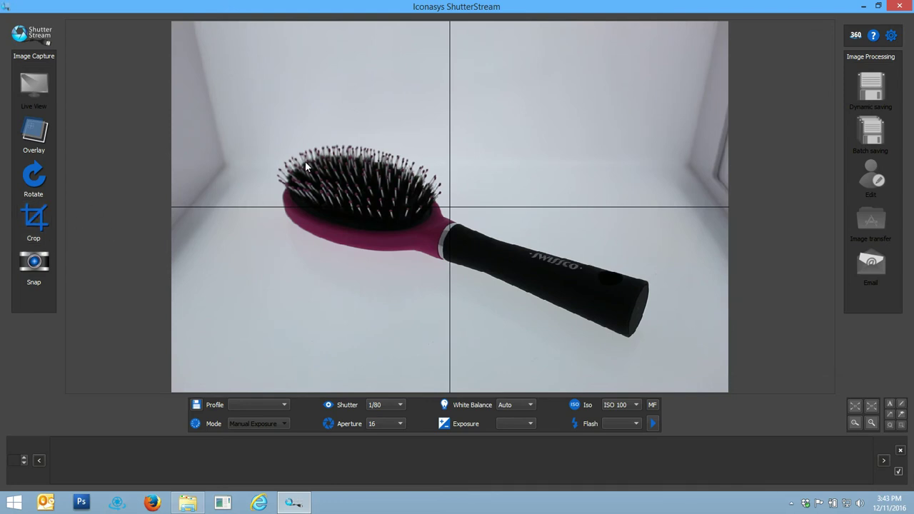
Step: Set the aperture to 20 and the shutter speed to 1/25, trying 1/13 and 1/20 (1/3) on the way
click(399, 406)
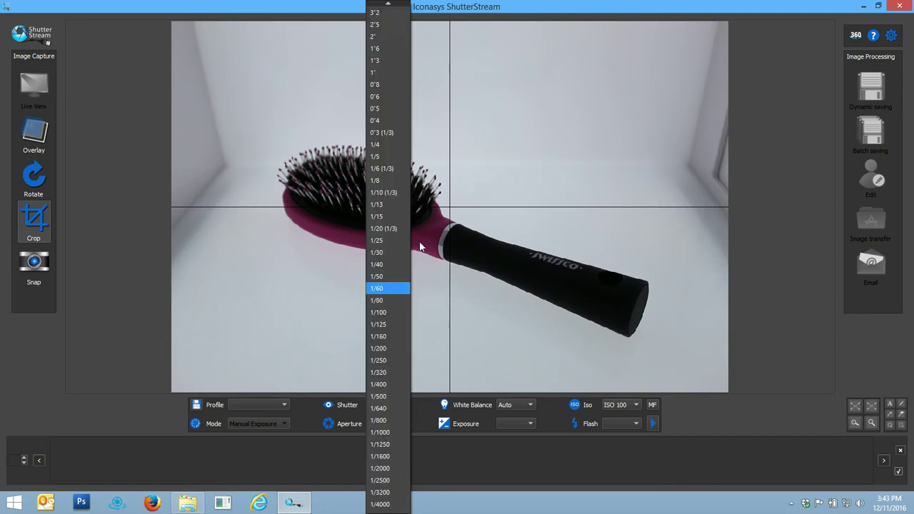
click(383, 207)
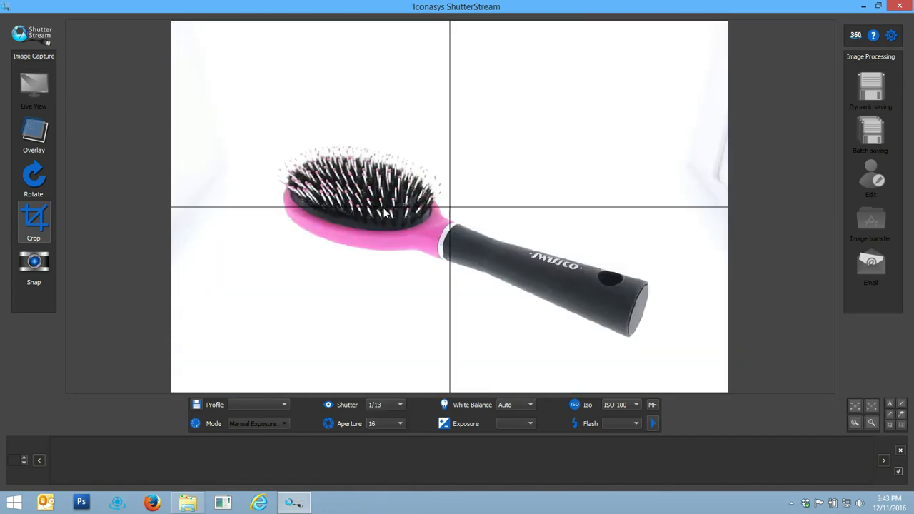
click(387, 423)
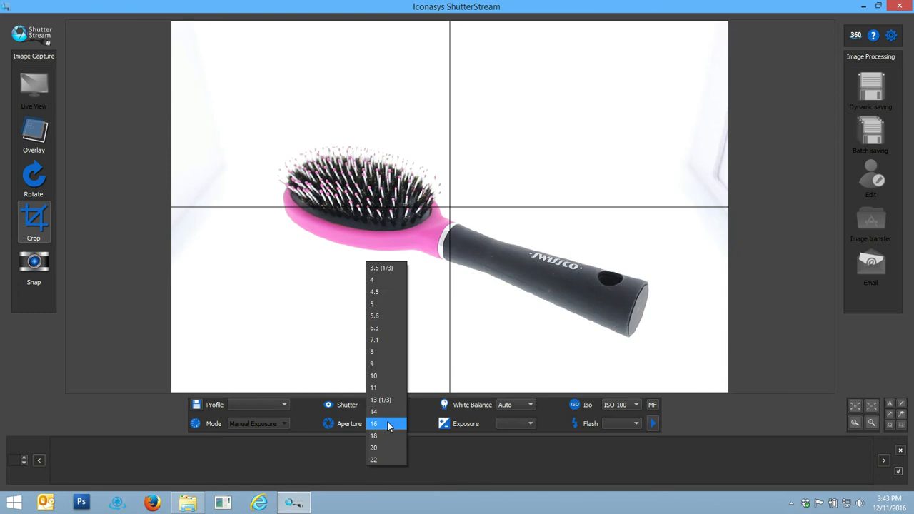
click(380, 444)
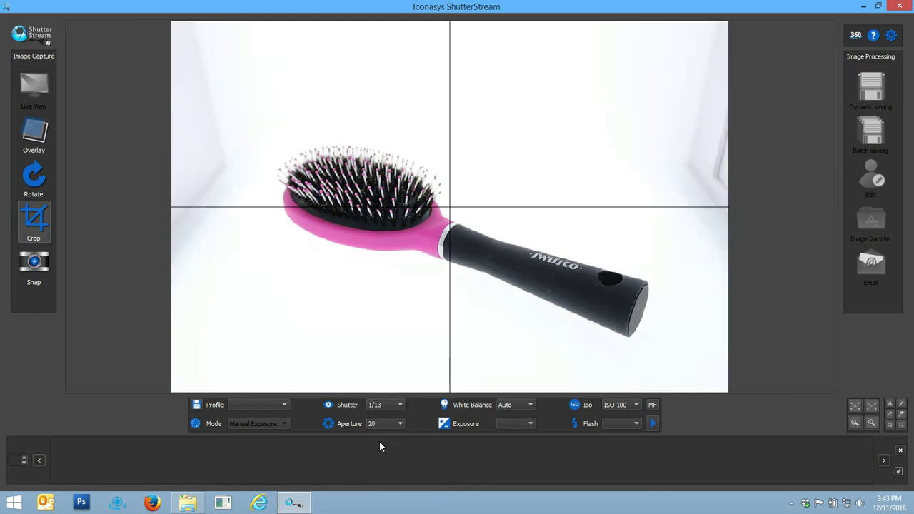
click(389, 405)
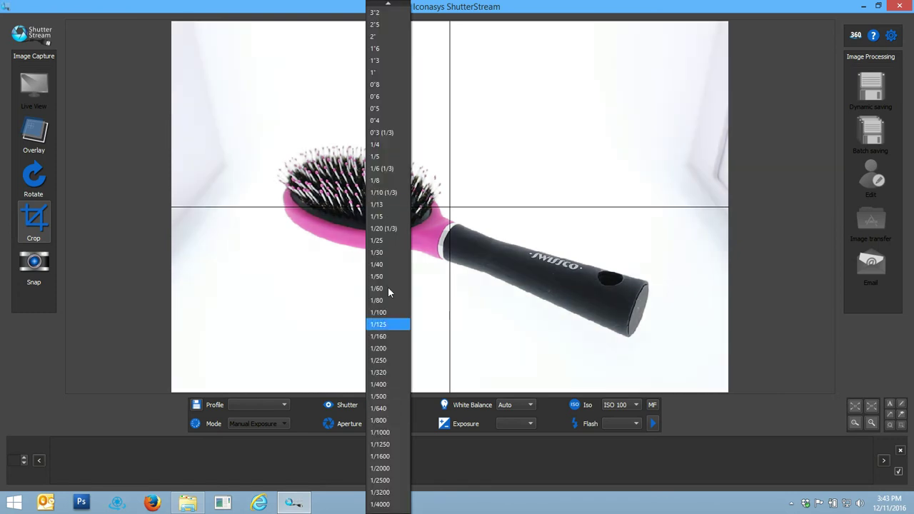
click(390, 229)
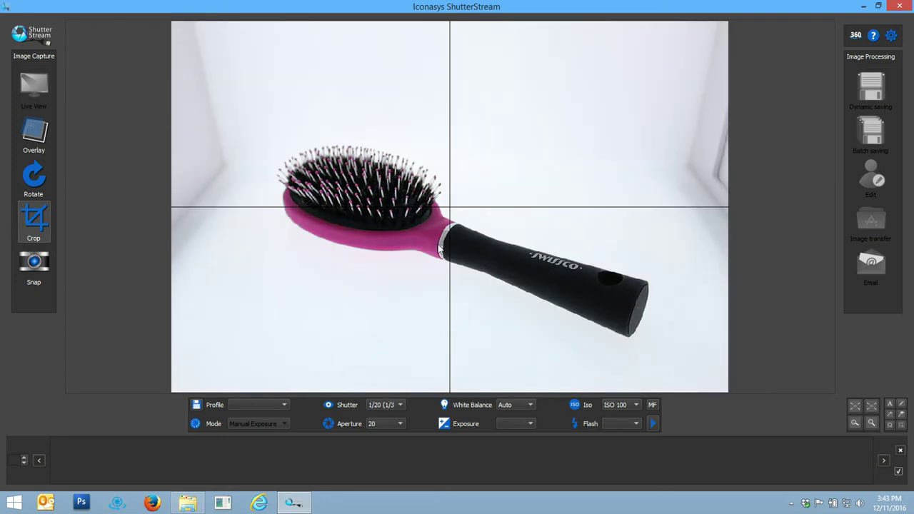
click(394, 404)
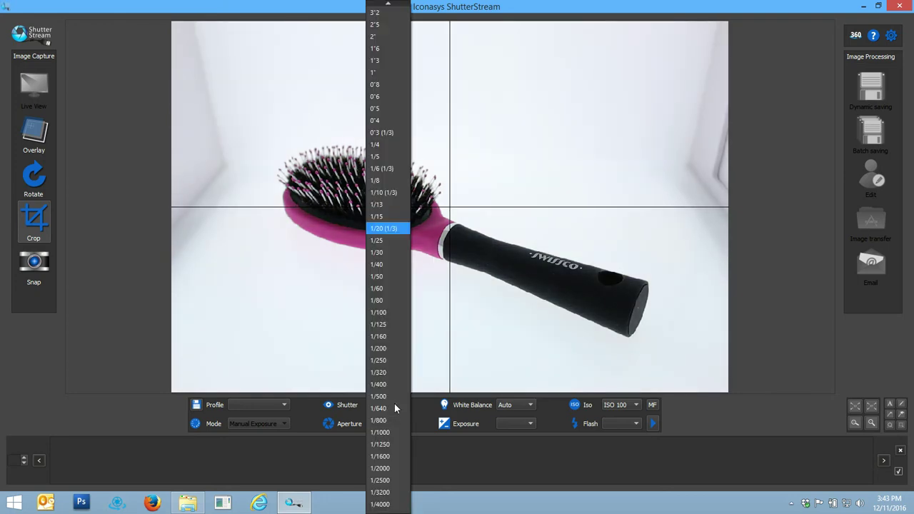
click(390, 240)
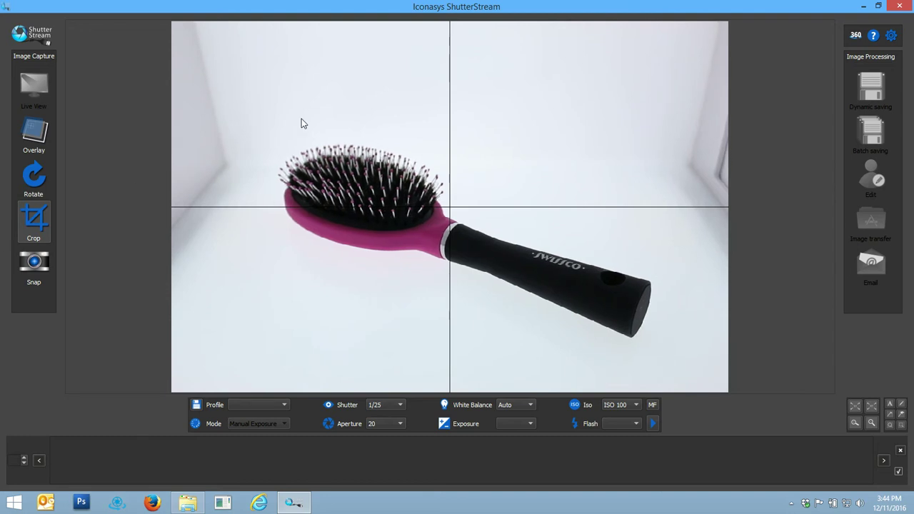
Step: Frame the whole brush with a crop rectangle, leaving out the light box walls, and capture the shot
drag(249, 98, 677, 380)
drag(607, 343, 605, 333)
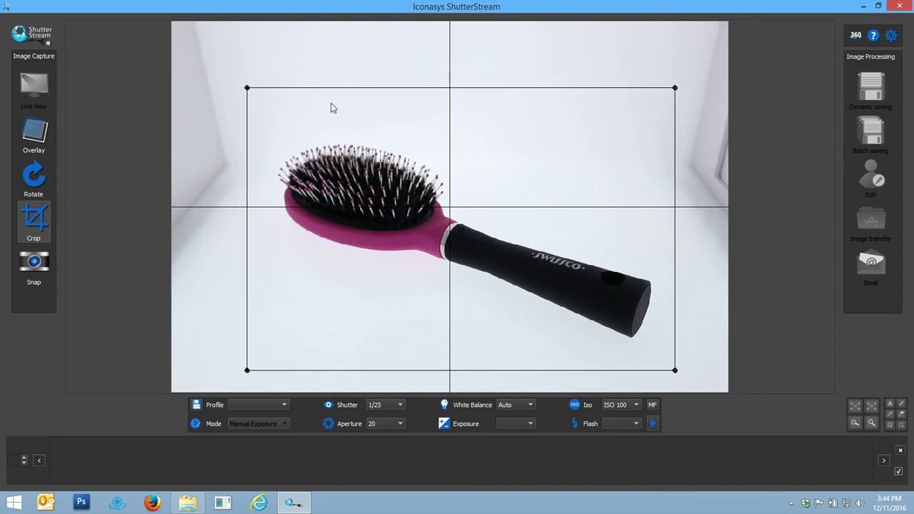
click(40, 263)
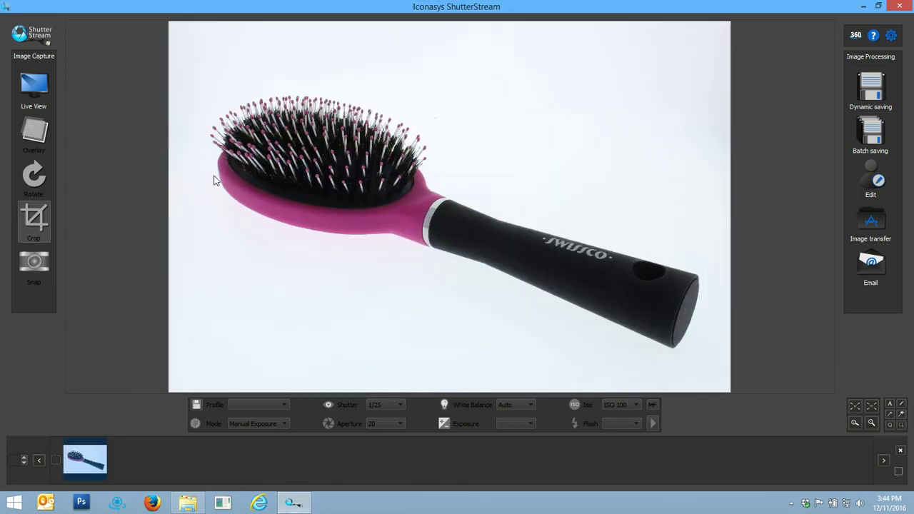
Step: Resume the live view, overlay the first shot to align the flipped brush, remove the overlay and capture the second shot
click(34, 89)
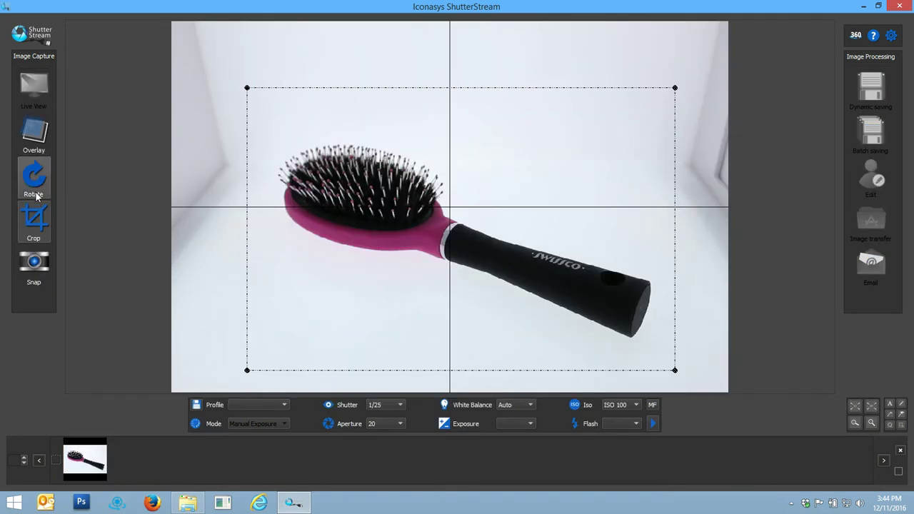
click(39, 142)
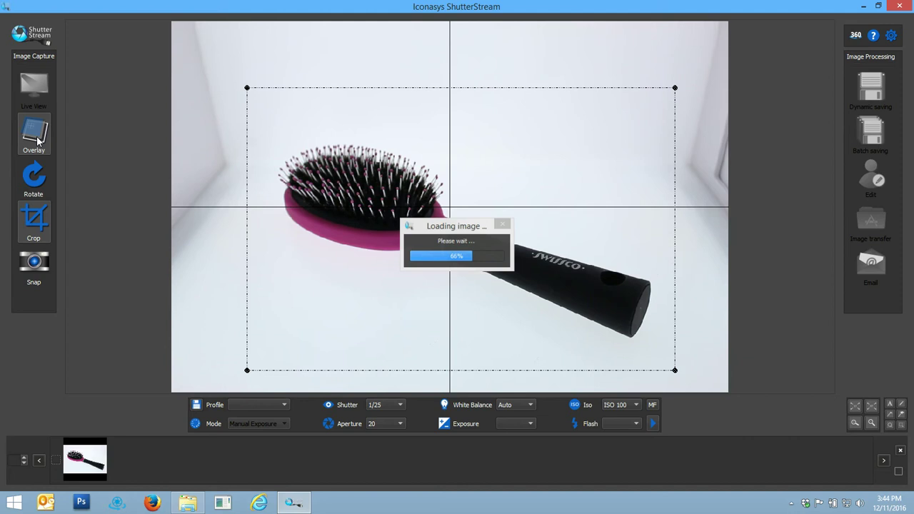
click(60, 145)
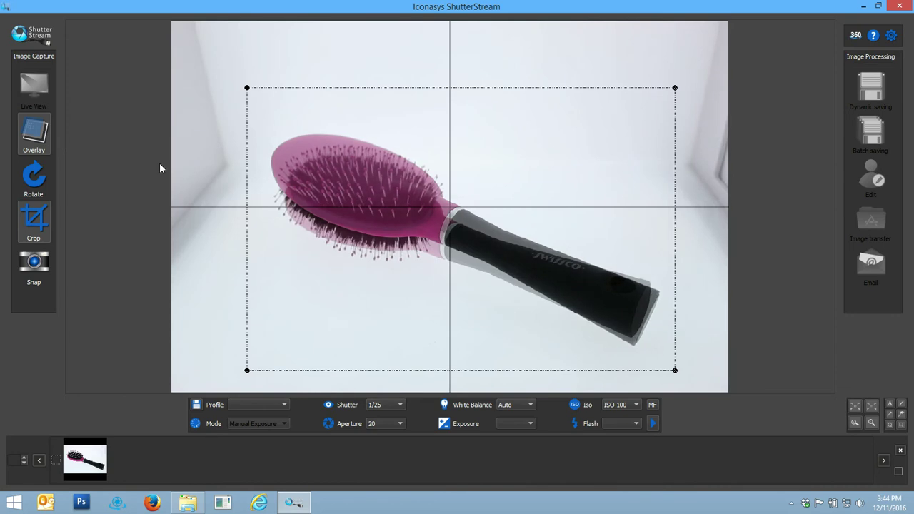
click(44, 134)
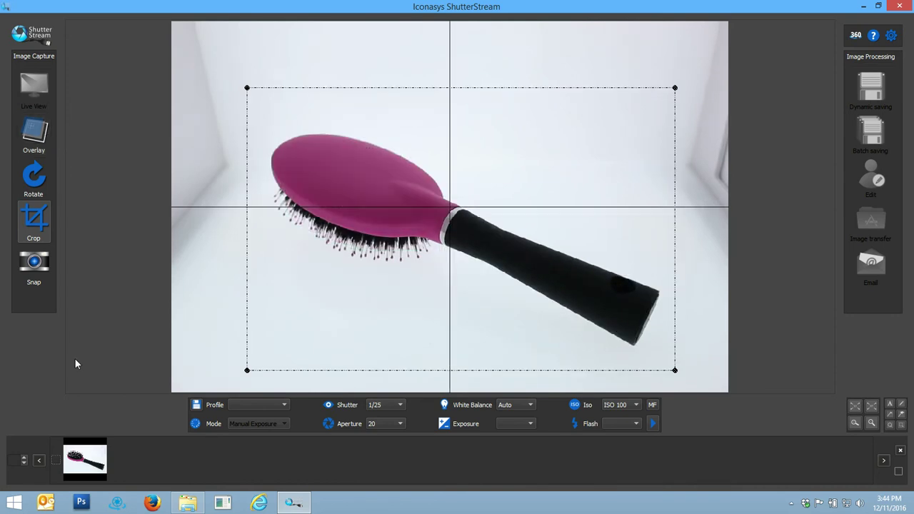
click(39, 271)
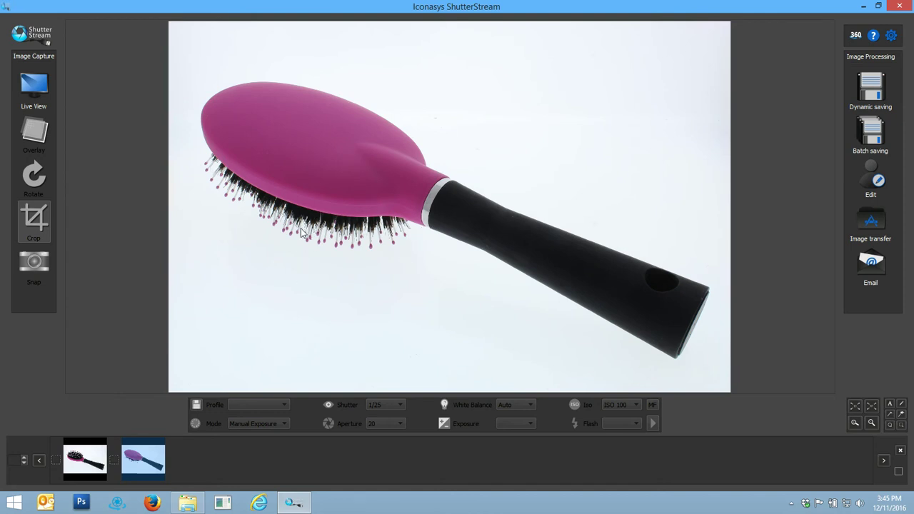
Step: Capture the empty background with the same crop and open that background shot in the image editor
click(35, 97)
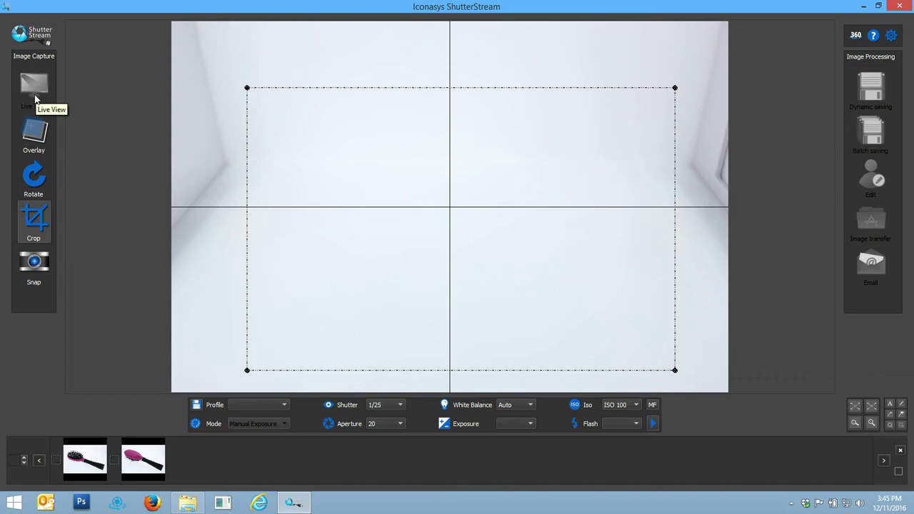
click(35, 262)
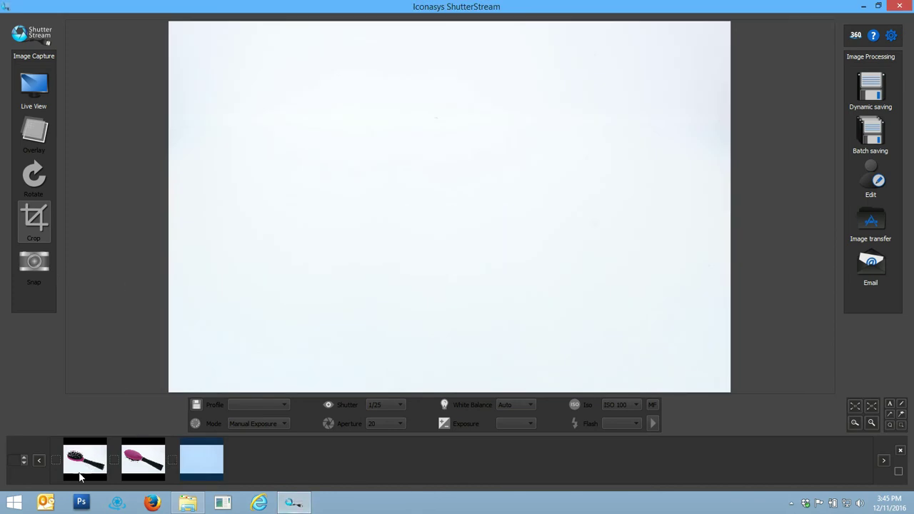
click(56, 460)
click(872, 187)
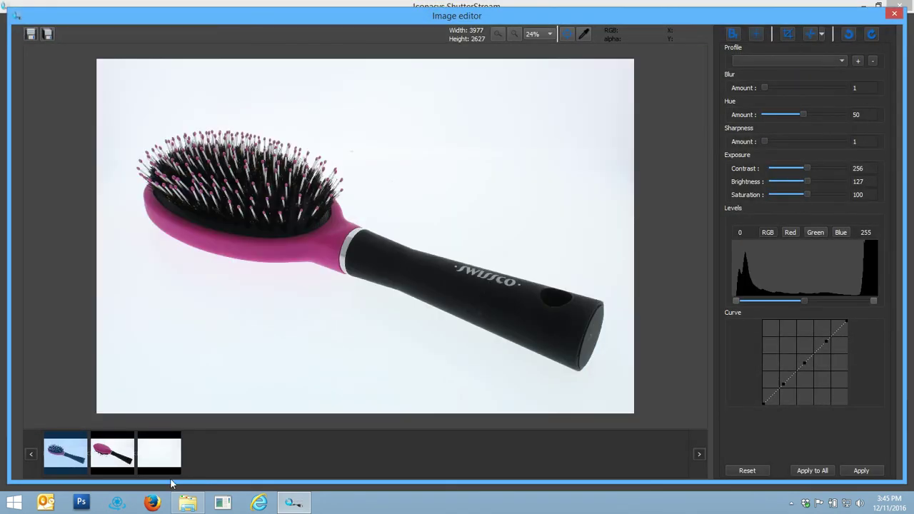
click(172, 461)
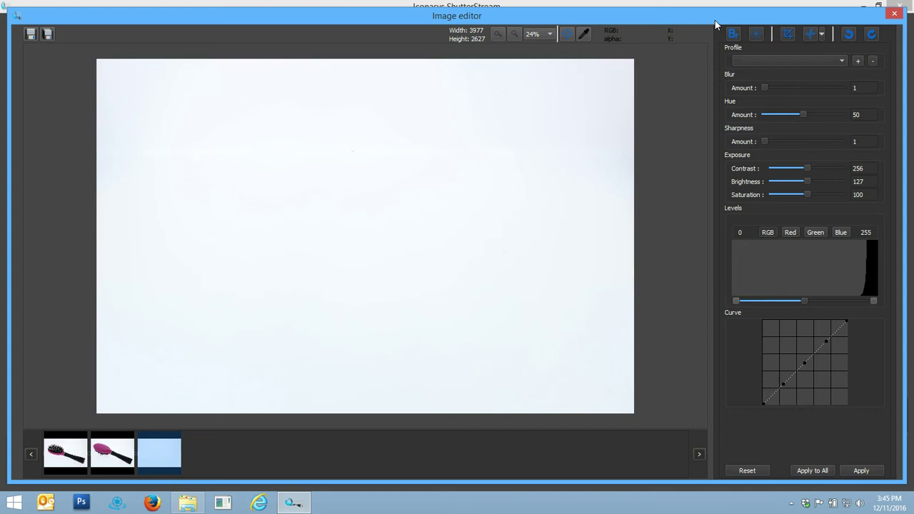
Step: Start background removal on the empty shot and add it to the backgrounds gallery as the background image
click(733, 35)
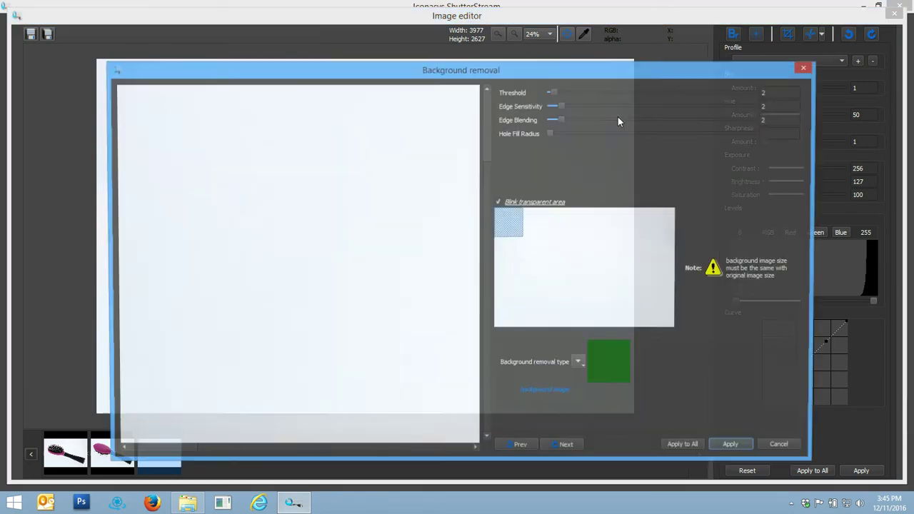
click(581, 364)
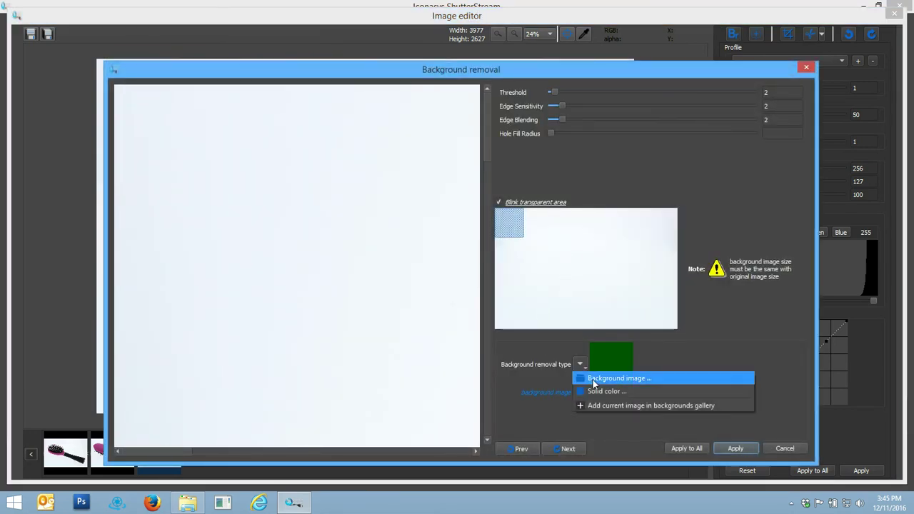
click(605, 405)
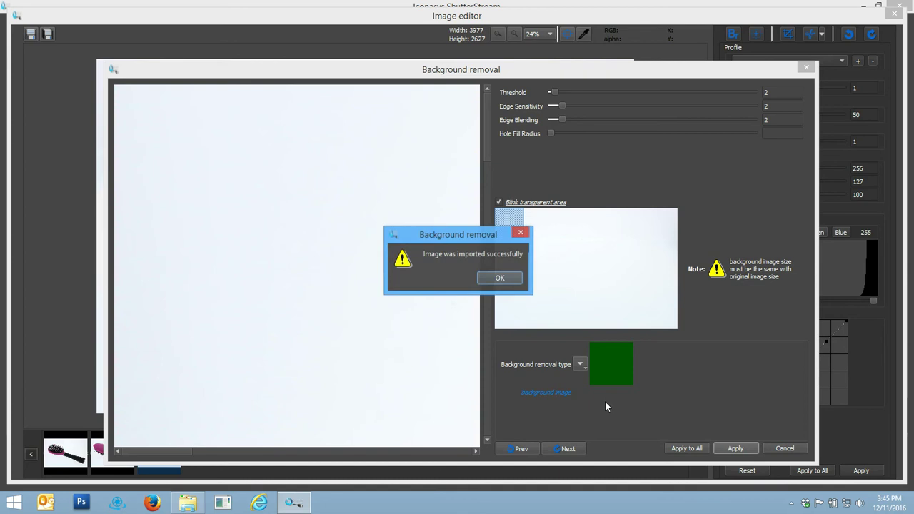
click(498, 277)
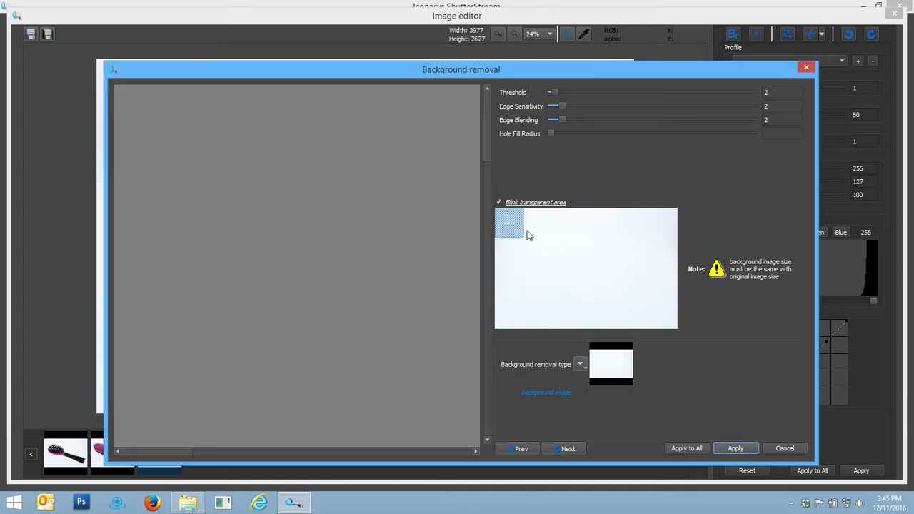
Step: Go back to the bristle-side brush shot and set the background removal threshold to 17, checking the bristle edges
click(521, 448)
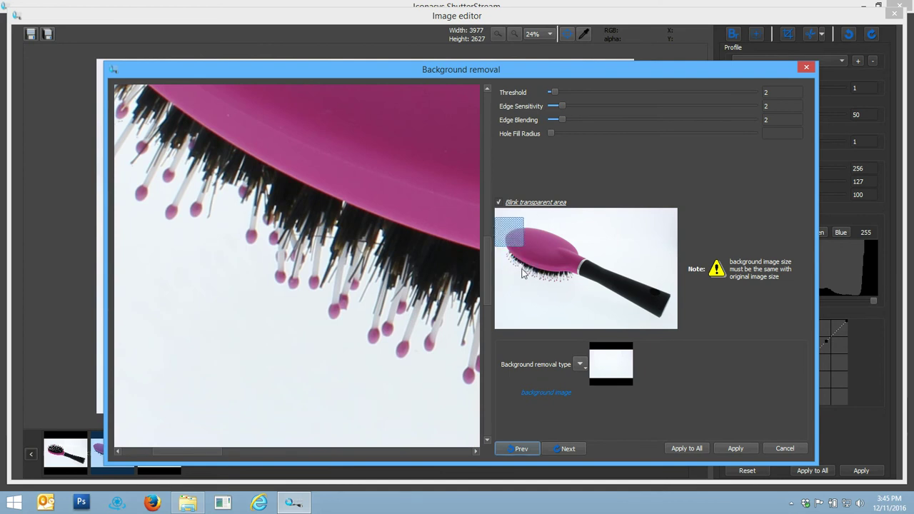
click(521, 448)
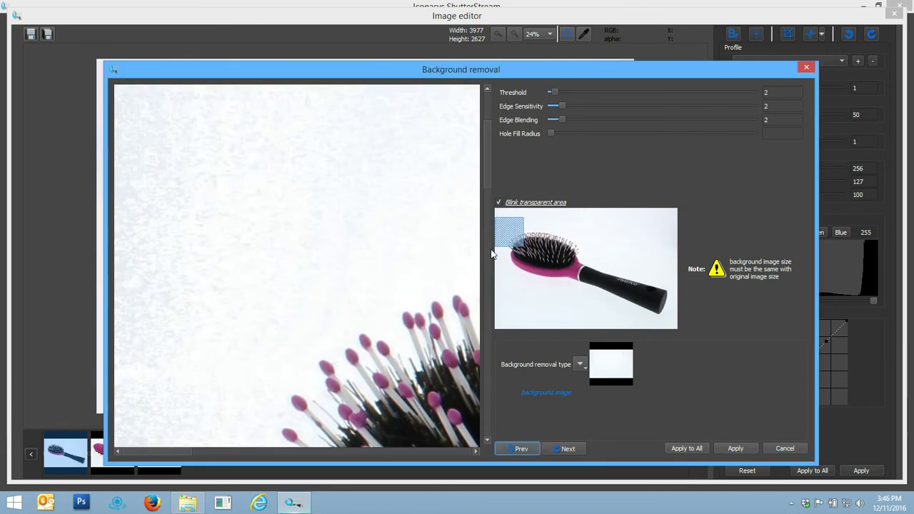
drag(509, 234, 516, 240)
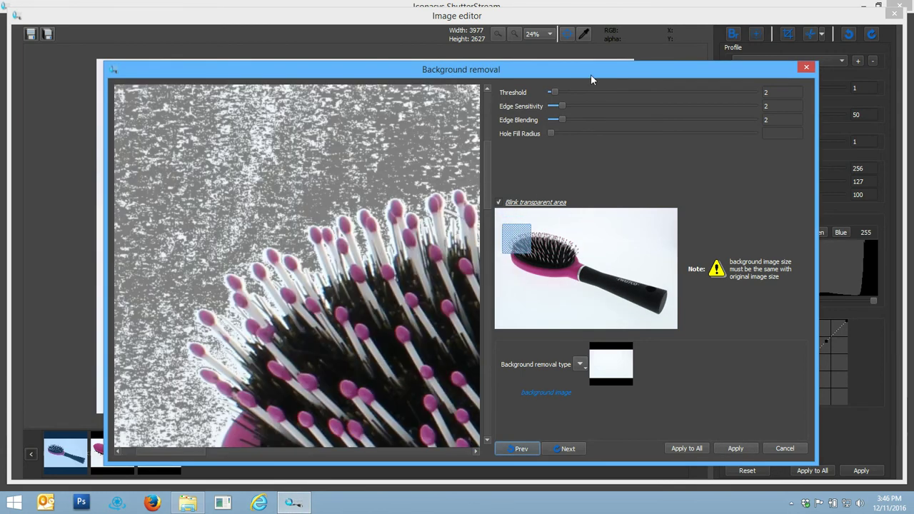
drag(473, 76, 459, 55)
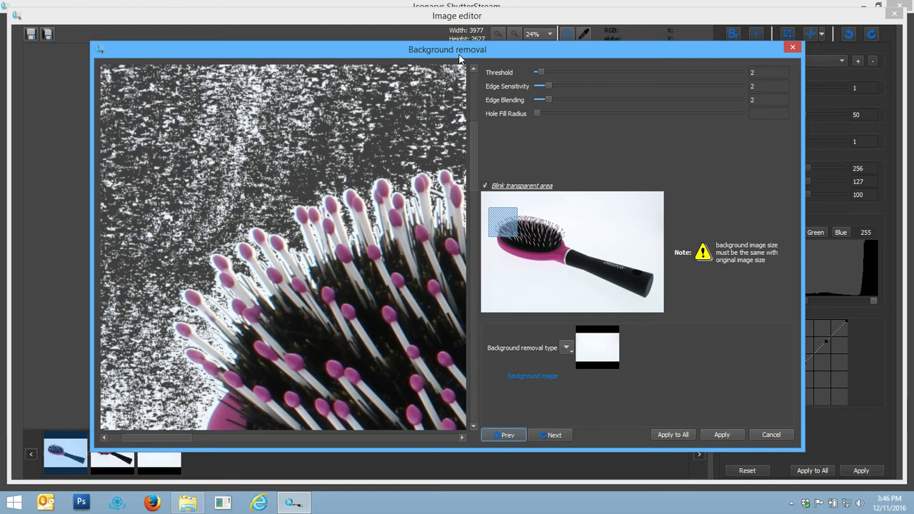
mouse_move(514, 218)
mouse_down()
mouse_move(512, 240)
mouse_move(507, 214)
mouse_up()
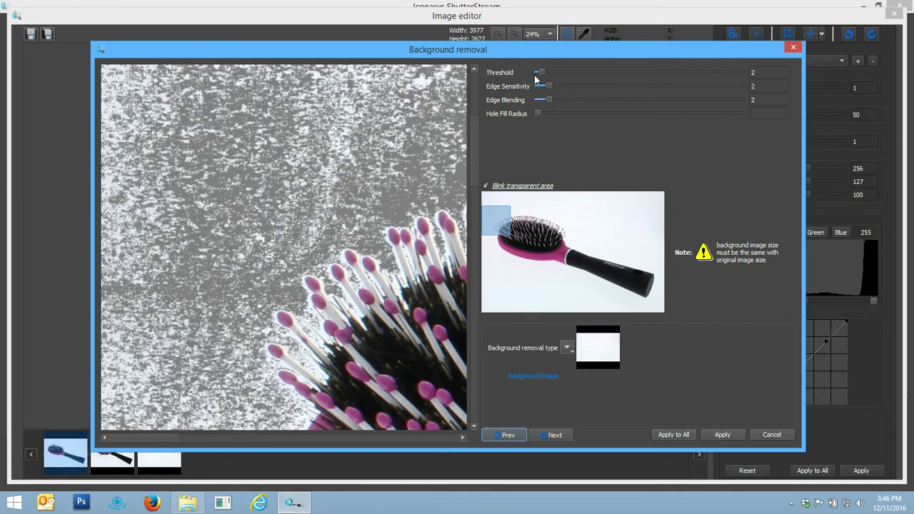
drag(543, 71, 572, 71)
mouse_move(509, 234)
mouse_down()
mouse_move(517, 262)
mouse_move(557, 237)
mouse_move(544, 227)
mouse_move(520, 236)
mouse_move(560, 257)
mouse_move(566, 249)
mouse_move(510, 224)
mouse_up()
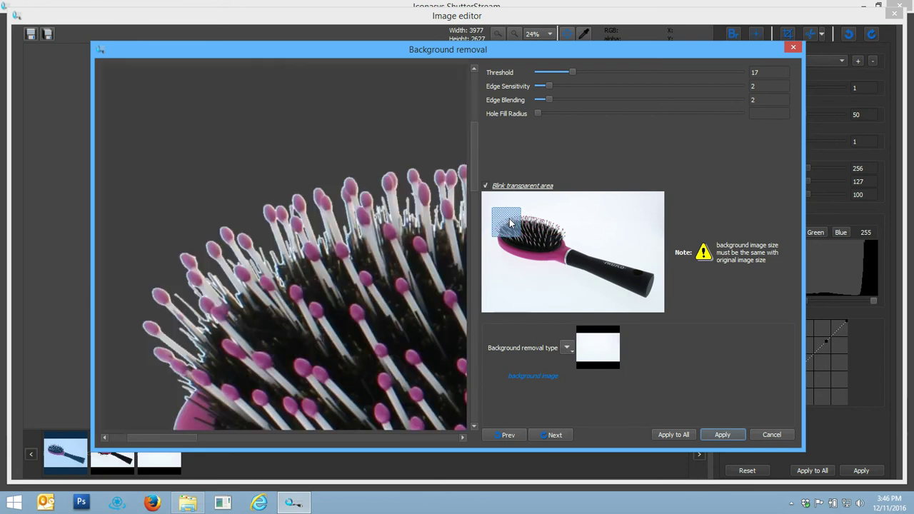
Step: Check the removal along the bristles of the flipped brush shot and apply the background removal to all images
click(555, 435)
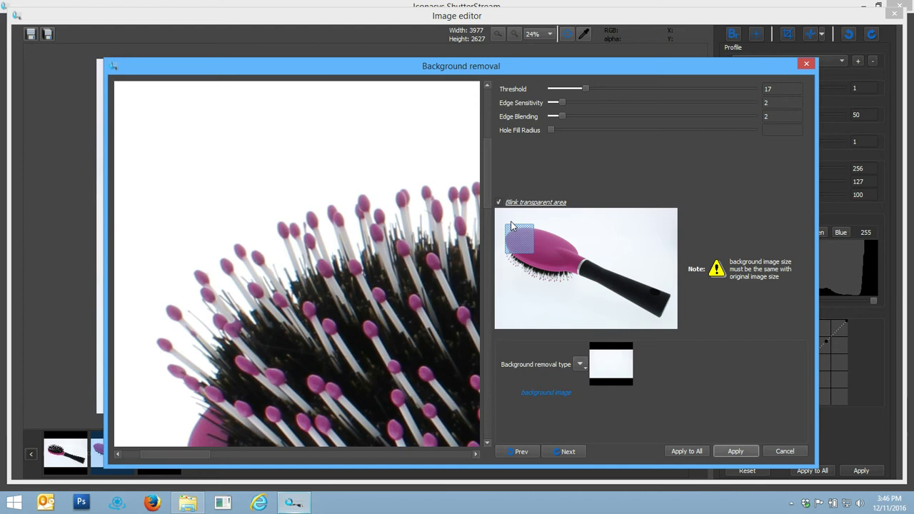
mouse_move(511, 226)
mouse_down()
mouse_move(531, 282)
mouse_move(577, 284)
mouse_move(545, 284)
mouse_up()
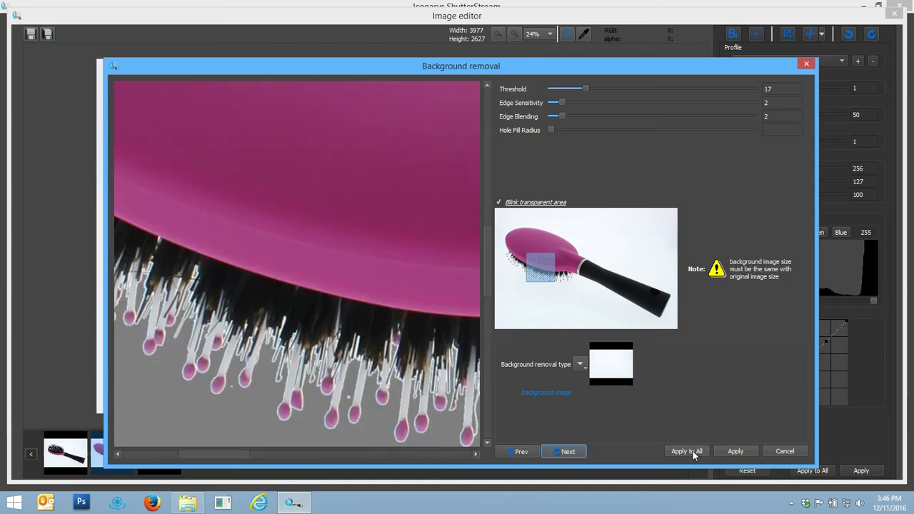
click(692, 450)
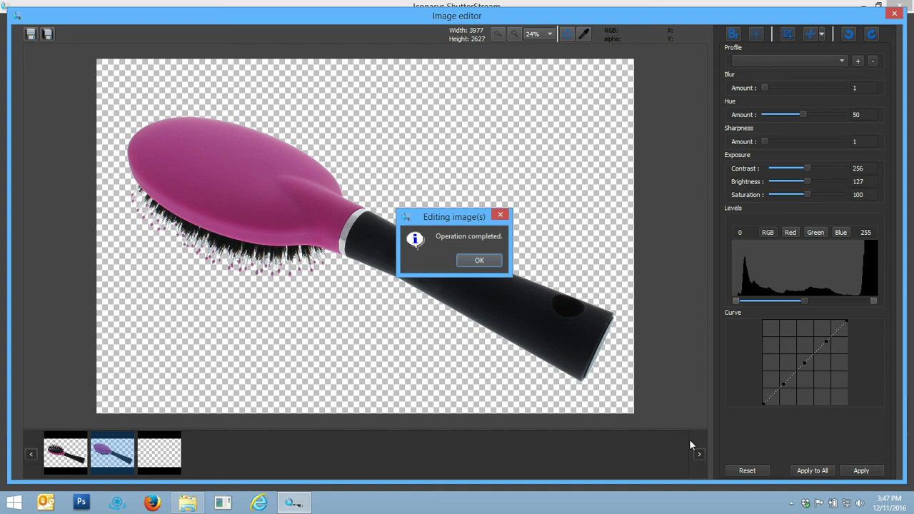
key(Return)
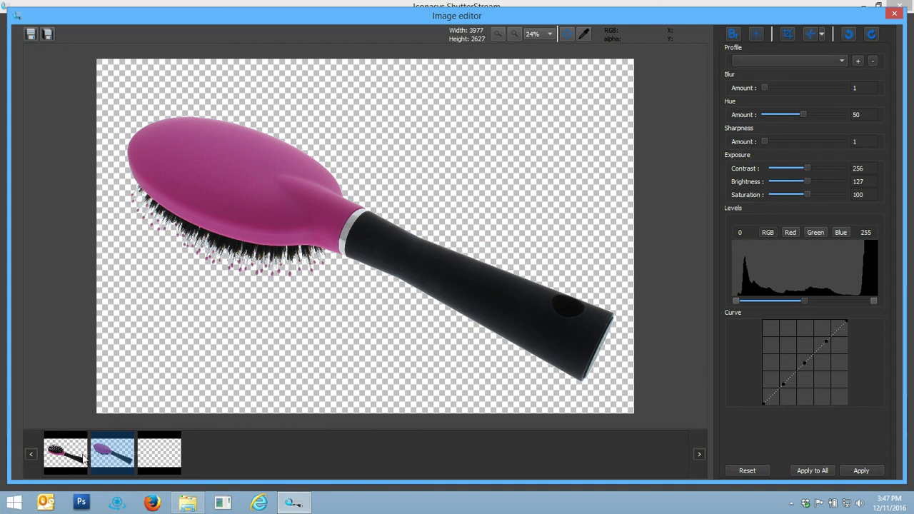
Step: Examine the bristle edges of the flipped brush cutout at 100% zoom
click(544, 34)
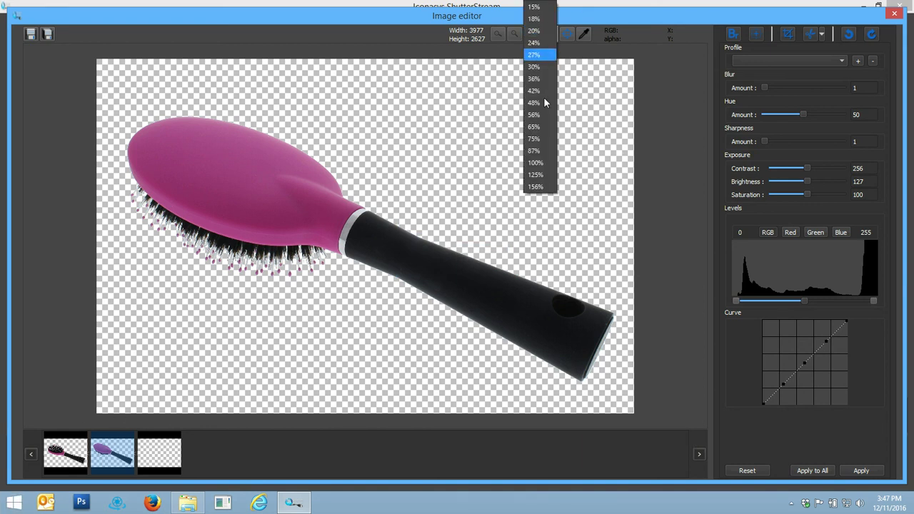
click(534, 166)
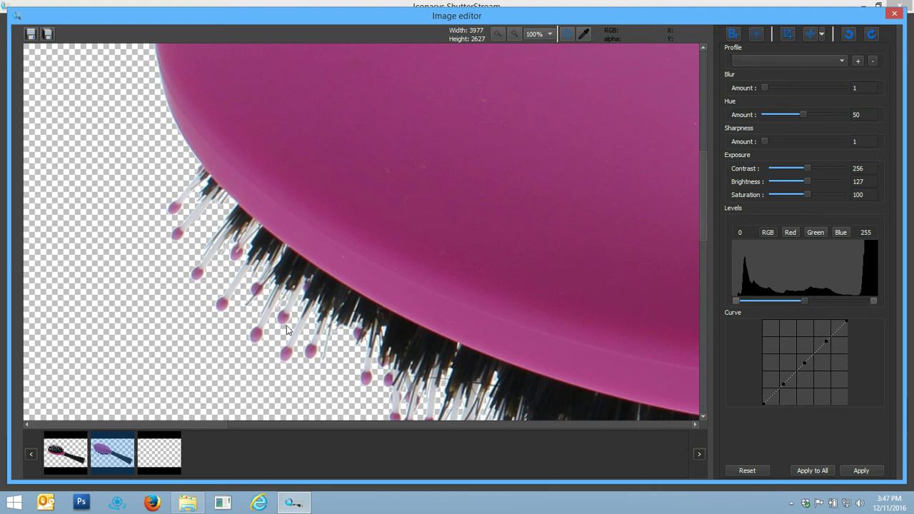
mouse_move(224, 421)
mouse_down()
mouse_move(287, 421)
mouse_move(336, 358)
mouse_up()
Step: Examine the bristle-side brush cutout at 100% zoom along its bristles and rim, and check the brush at 36%
click(65, 463)
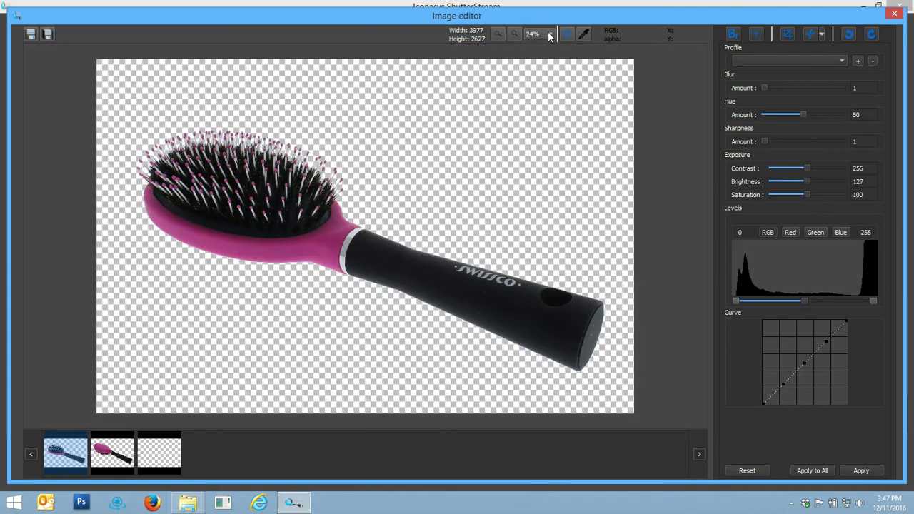
click(550, 34)
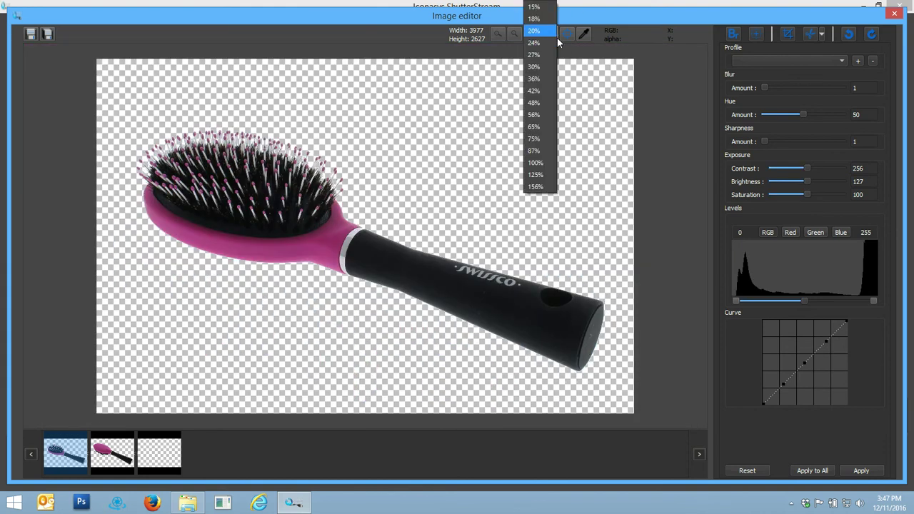
click(535, 163)
scroll(391, 270, down, 3)
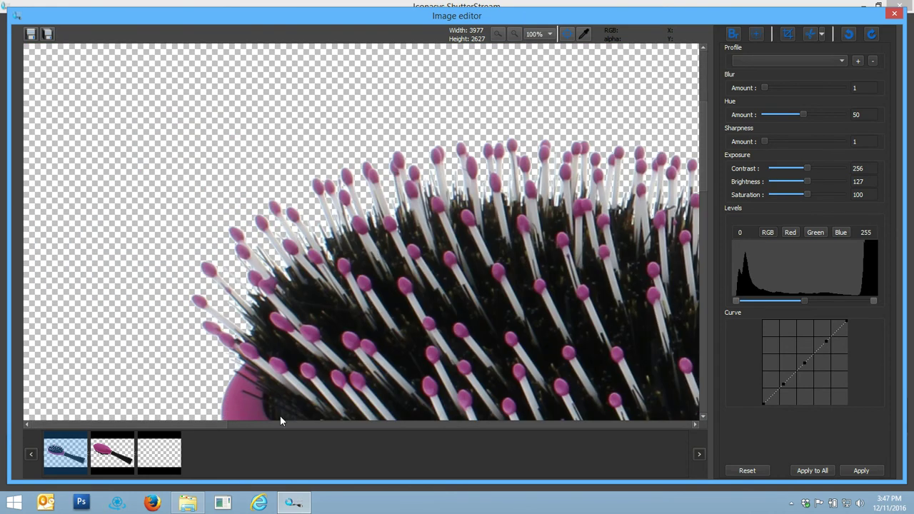
drag(164, 424, 300, 421)
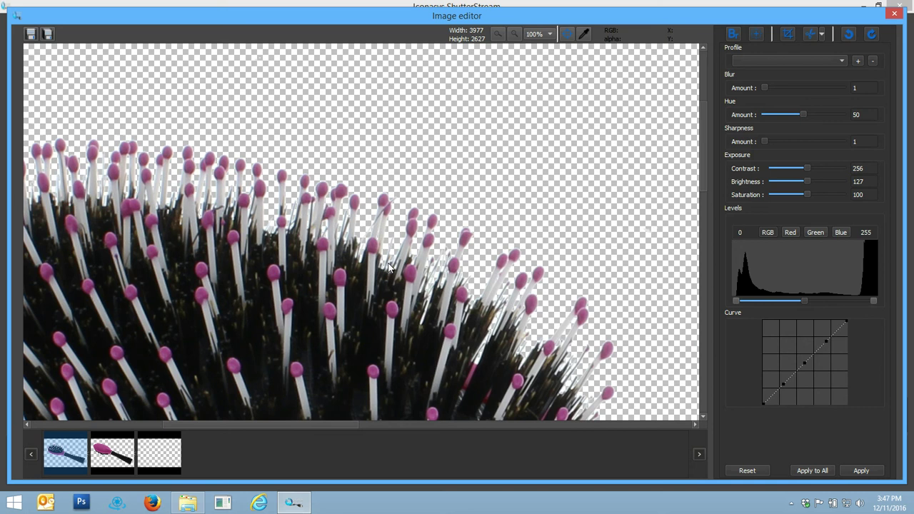
scroll(388, 268, down, 2)
scroll(388, 268, down, 3)
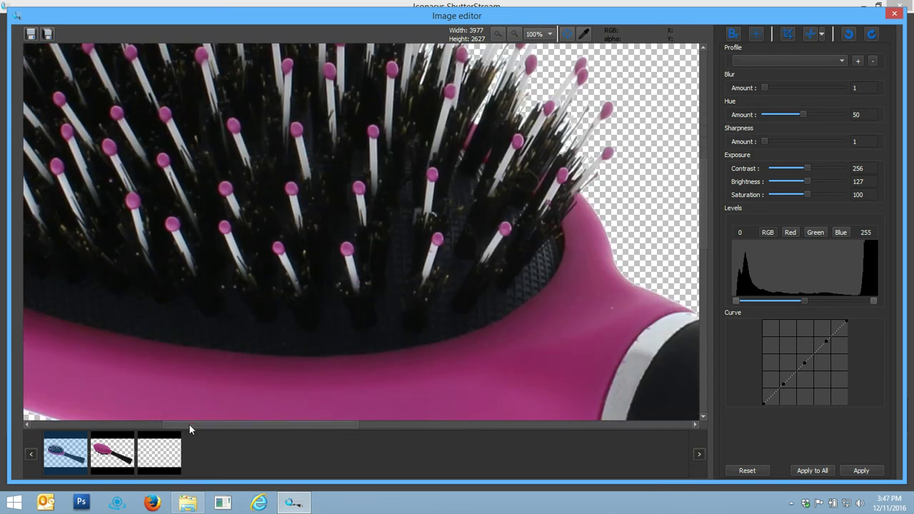
drag(189, 423, 97, 423)
click(550, 34)
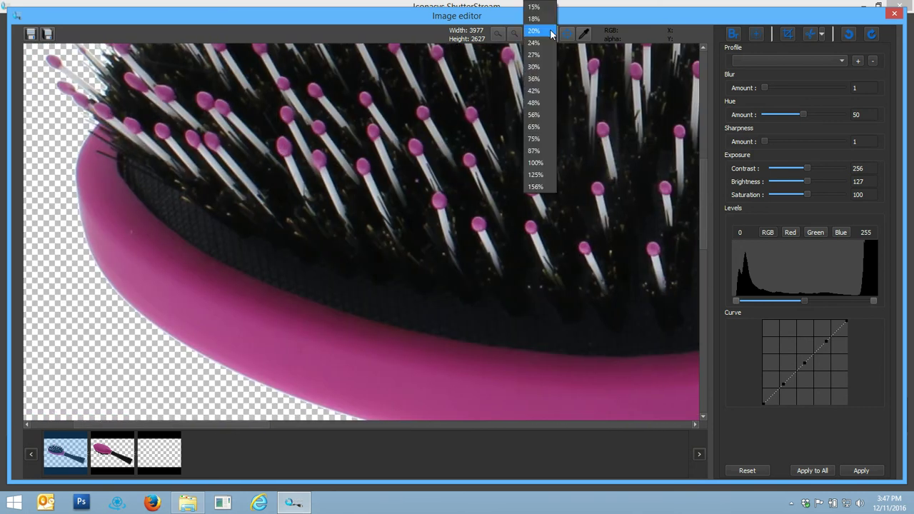
click(547, 79)
scroll(369, 229, up, 3)
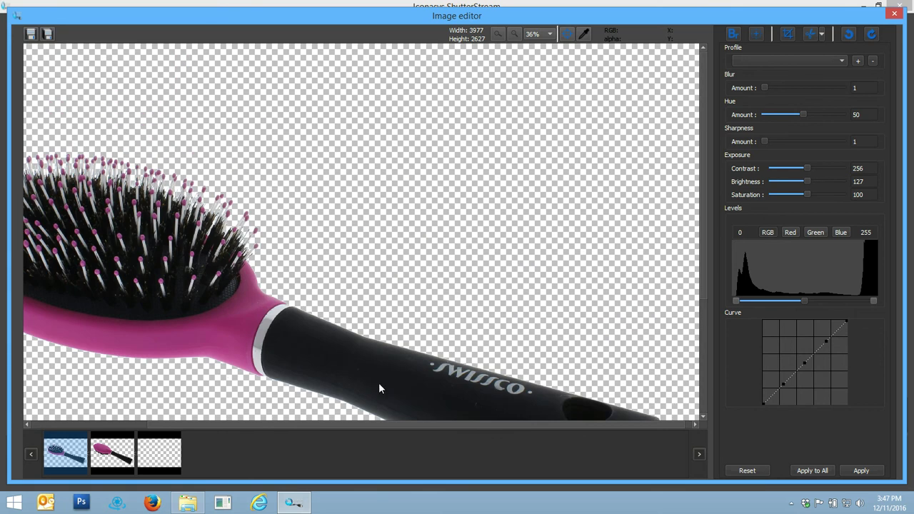
drag(391, 423, 247, 449)
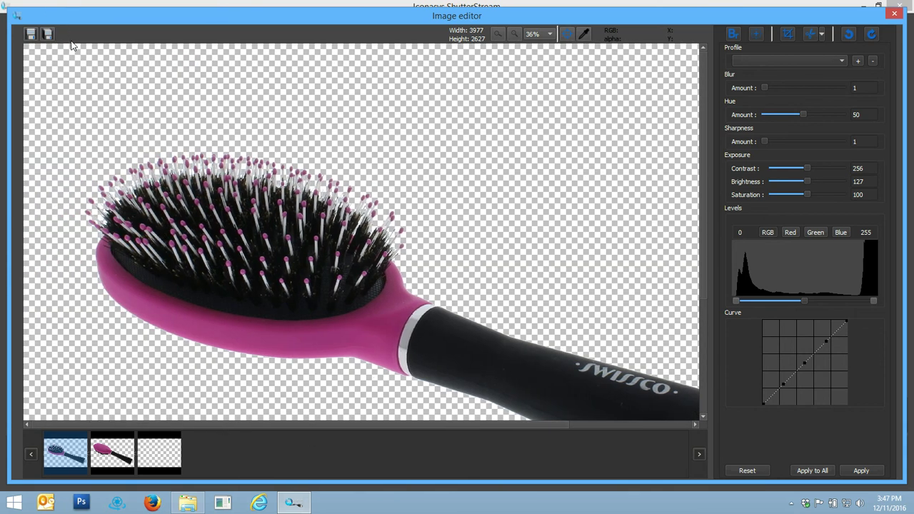
Step: Batch save all the images under the name HairBrush-, resized to a width of 1000
click(47, 34)
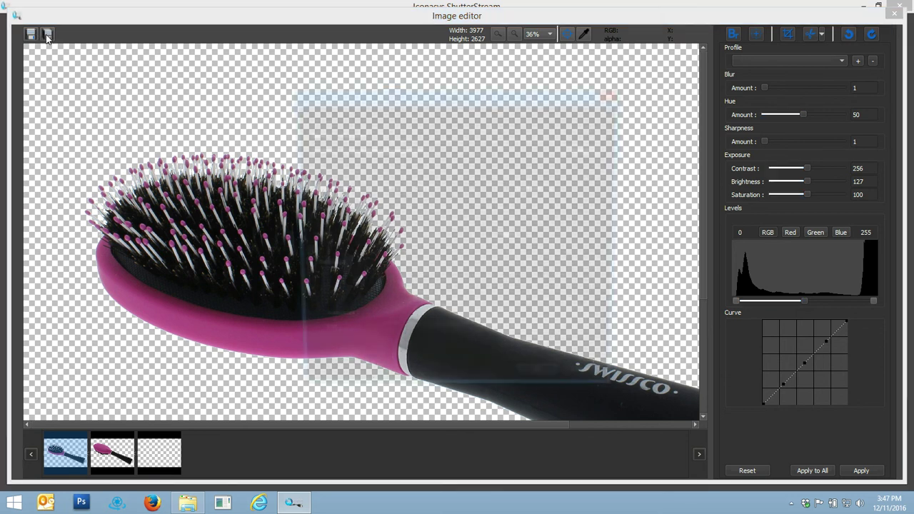
key(ctrl+a)
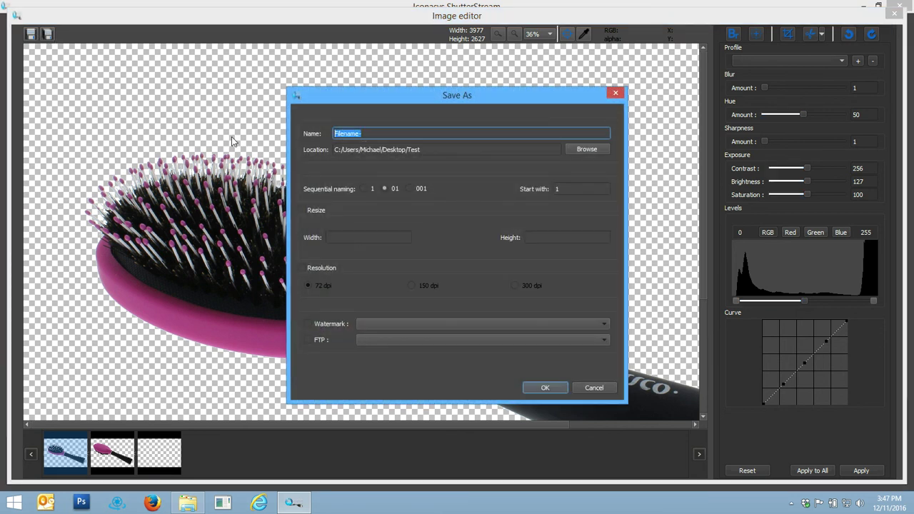
text(HairBrush-)
click(316, 211)
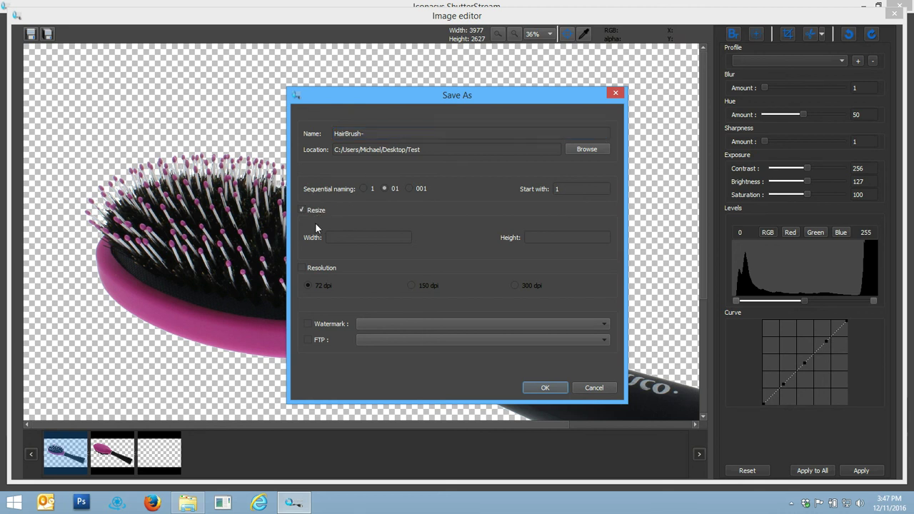
click(339, 238)
text(1000)
click(545, 387)
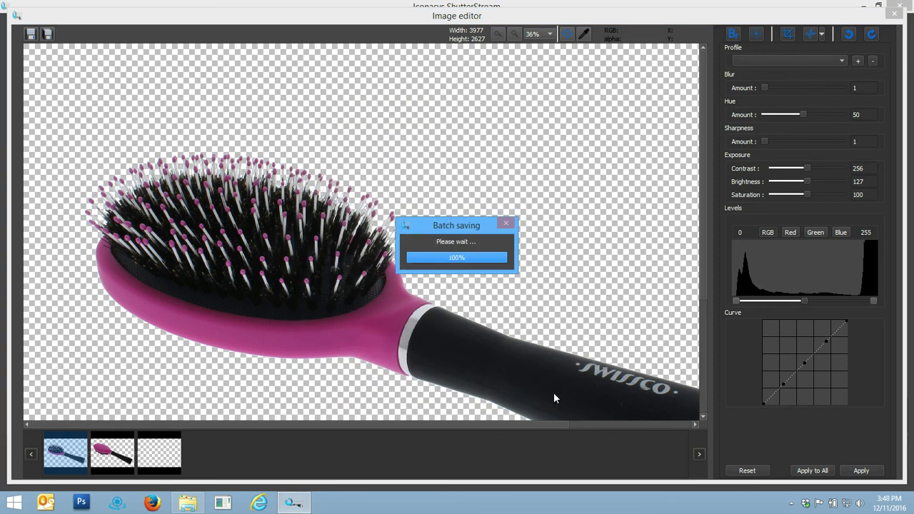
key(Return)
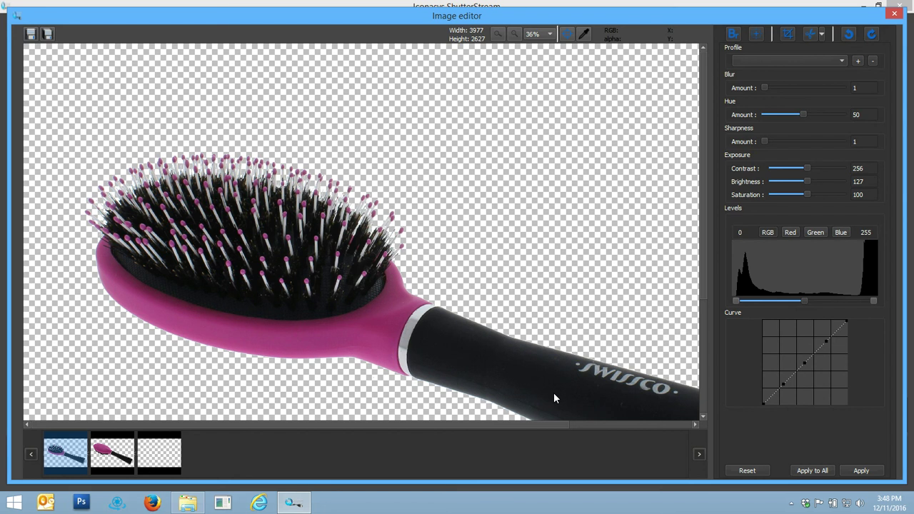
Step: Close the image editor and set the alpha blending background color to yellow (#ffff00)
click(894, 13)
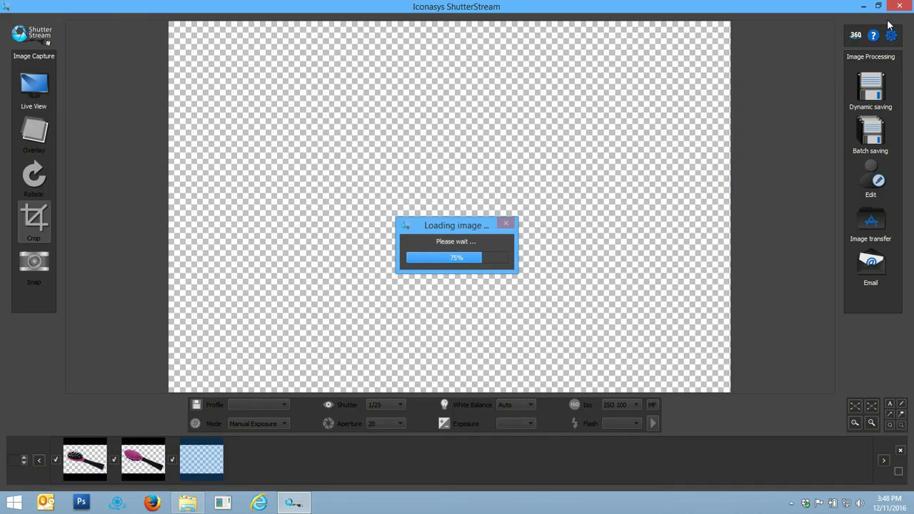
click(891, 35)
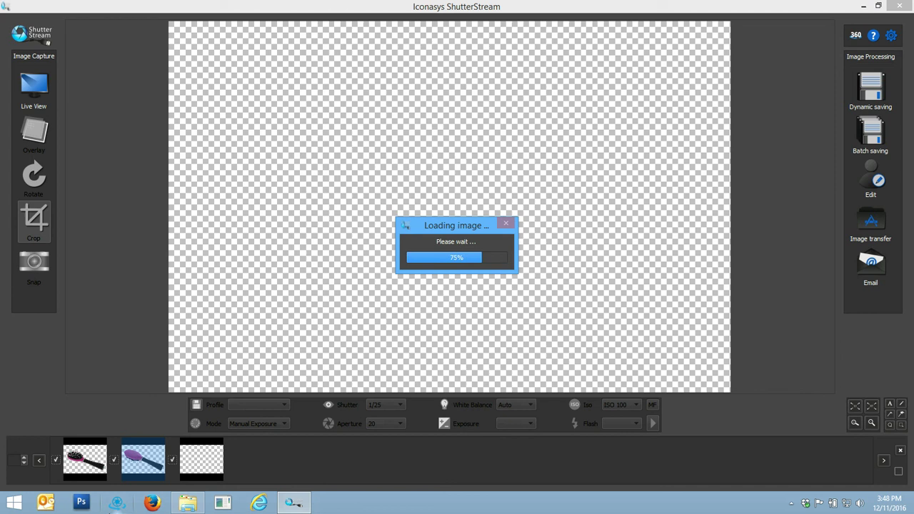
click(892, 35)
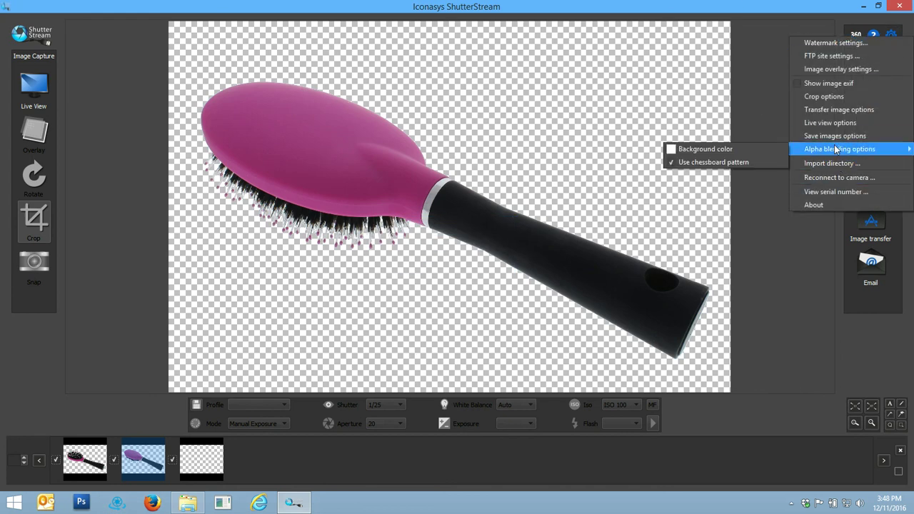
click(737, 150)
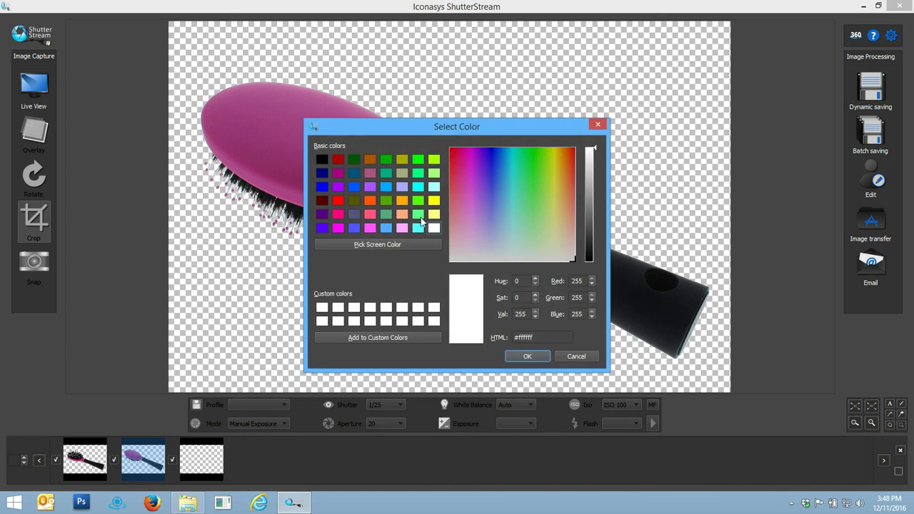
click(340, 203)
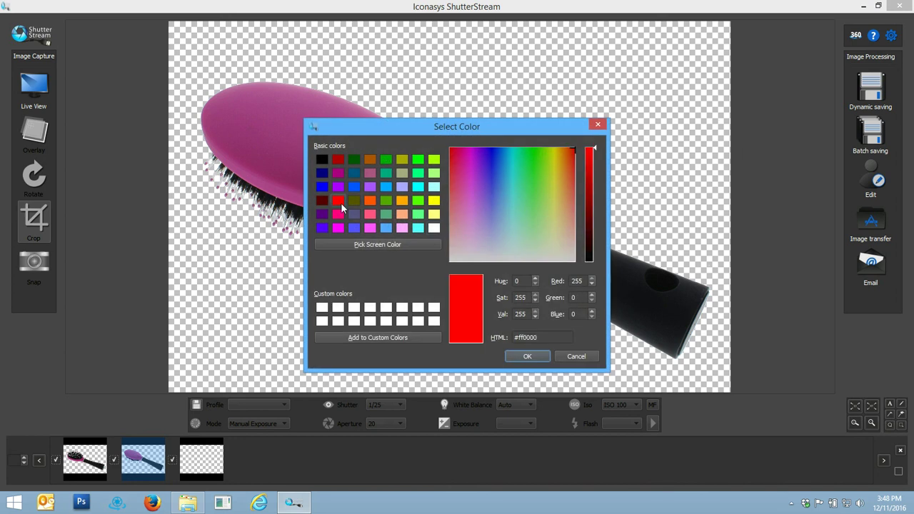
click(435, 200)
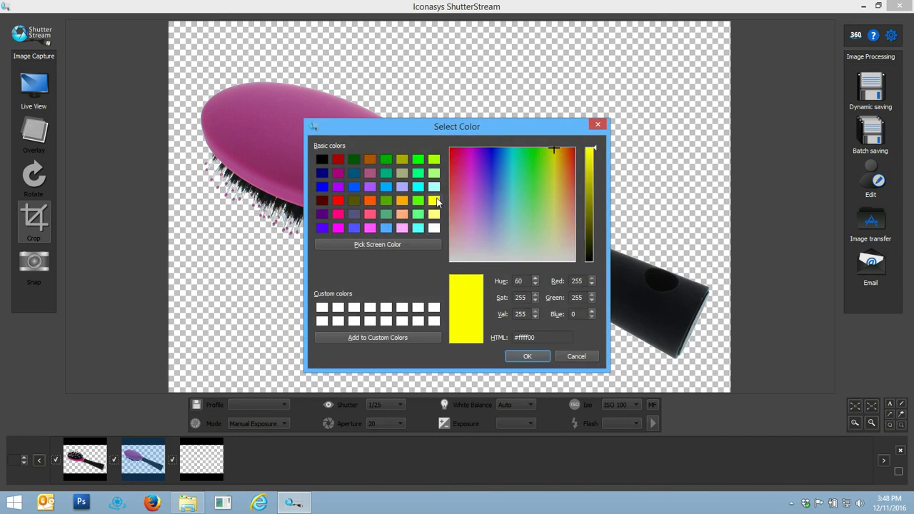
click(527, 356)
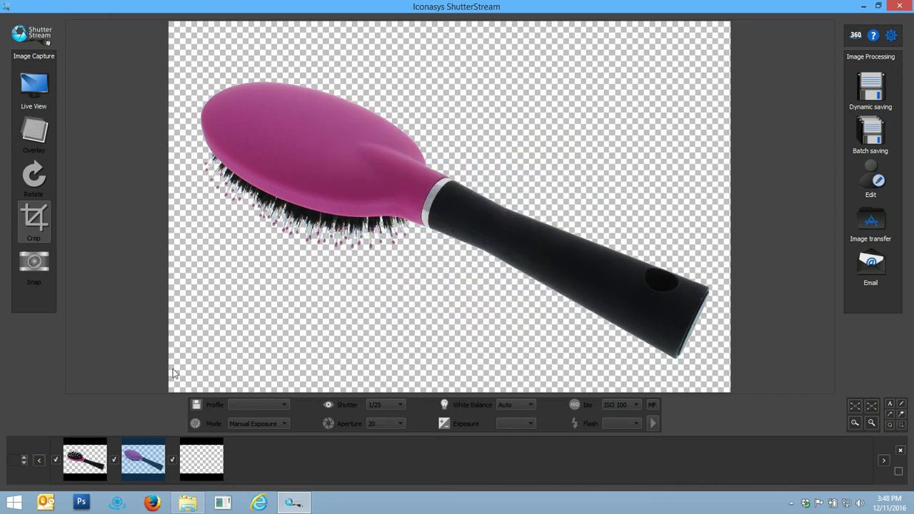
Step: Turn off the chessboard pattern for transparent areas and open the bristle-side brush shot
click(891, 35)
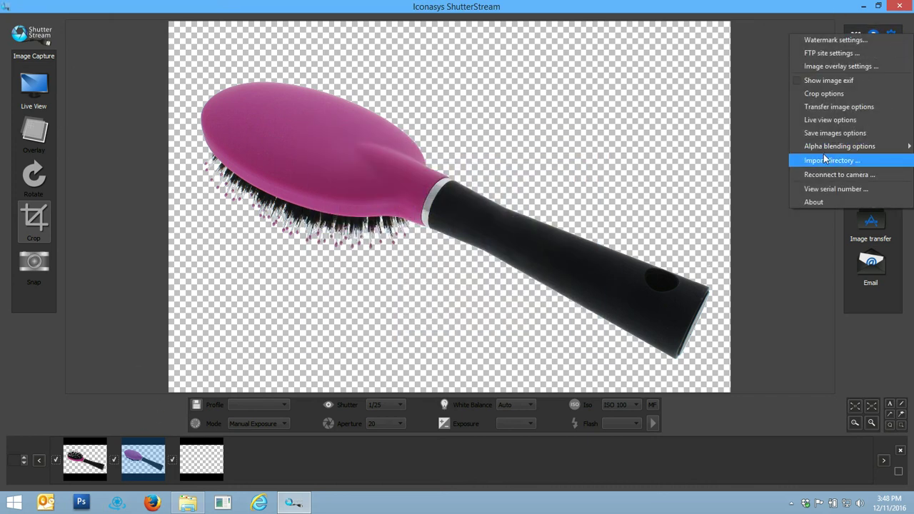
mouse_move(839, 146)
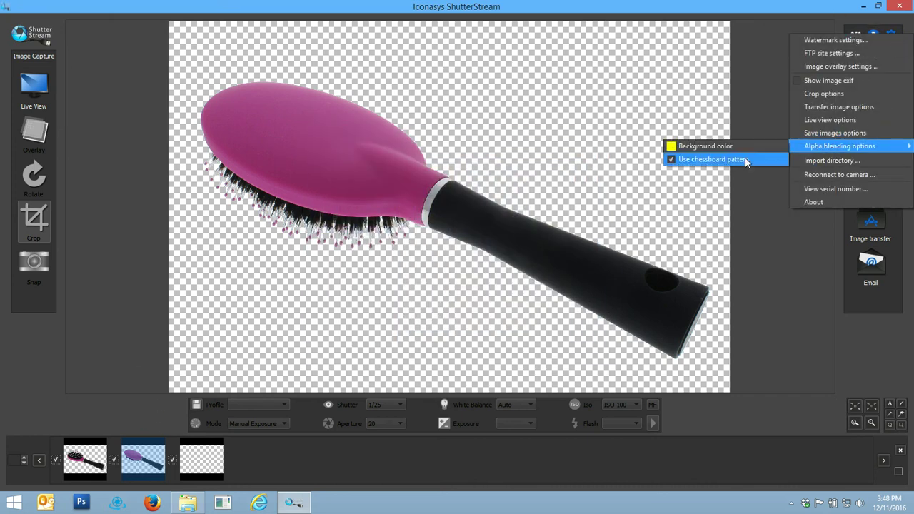
click(671, 159)
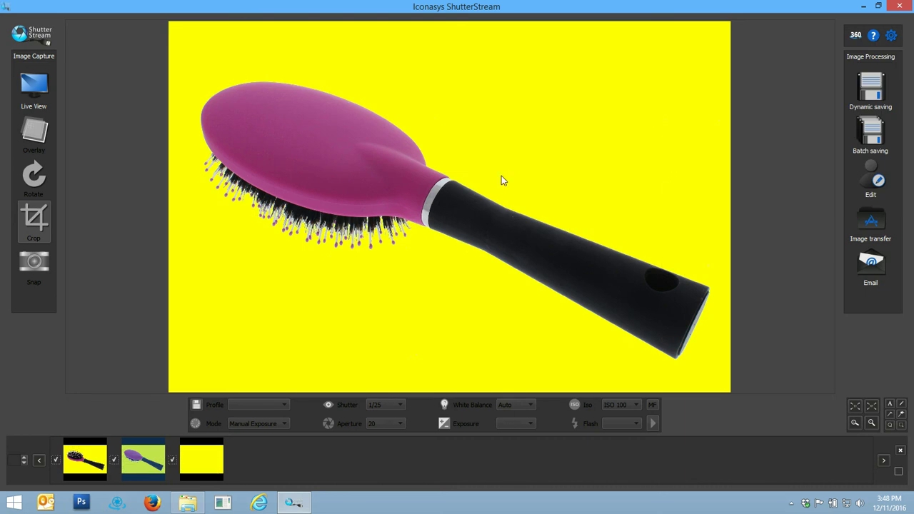
click(91, 464)
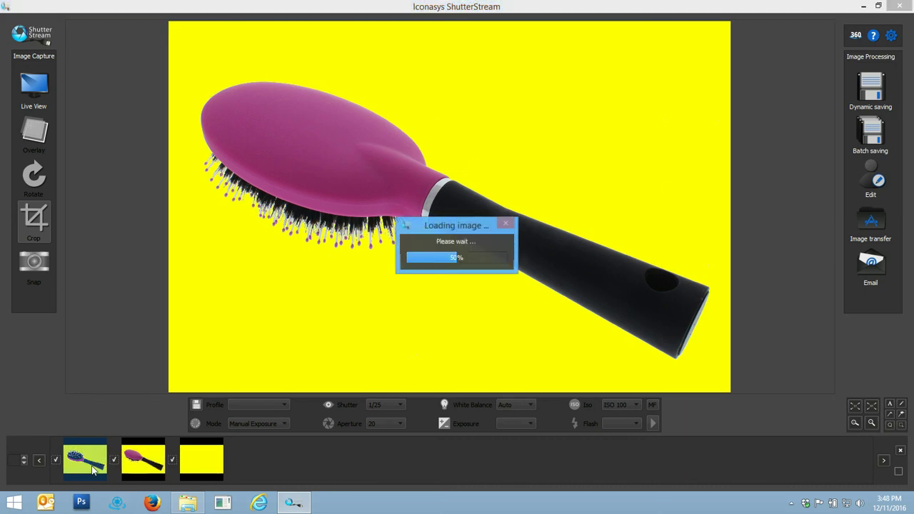